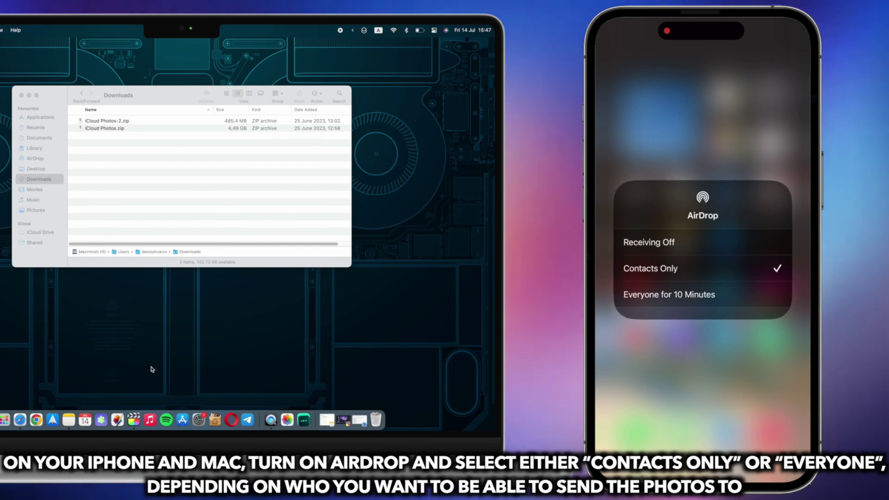
- Turn on AirDrop in Control Center so the iPhone's car photo reaches Downloads
{"action": "left_click", "coordinate": [434, 30]}
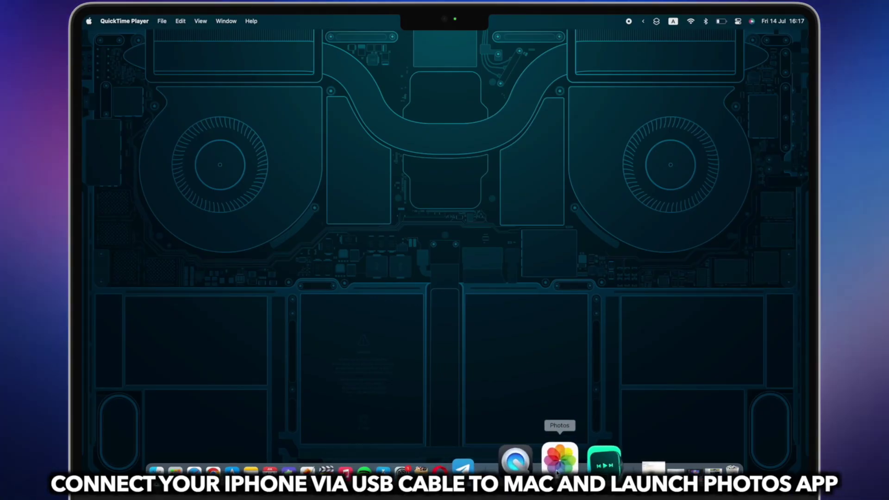
- Import all new items from the iPhone 14 Pro Max into the Photos library
{"action": "left_click", "coordinate": [559, 458]}
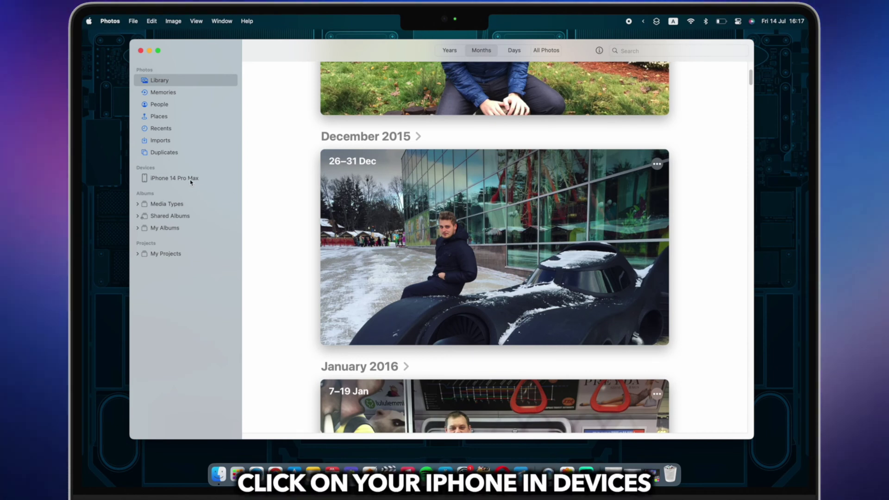
{"action": "left_click", "coordinate": [175, 178]}
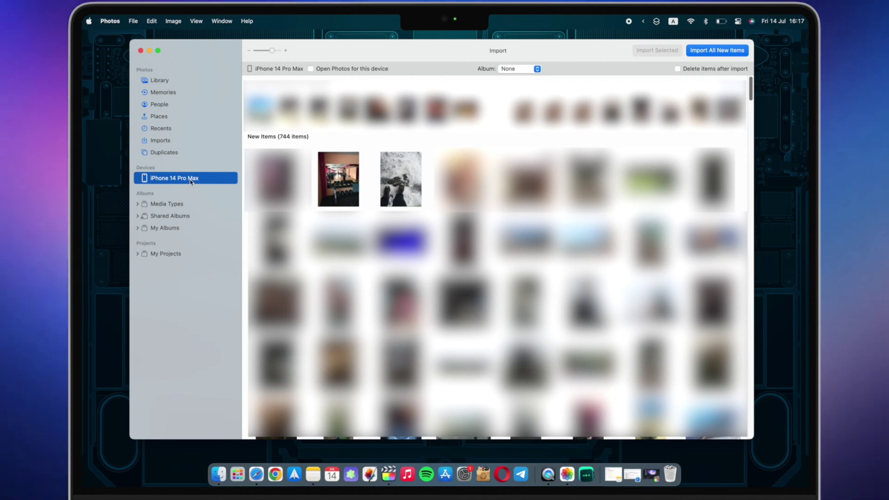
{"action": "left_click", "coordinate": [339, 179]}
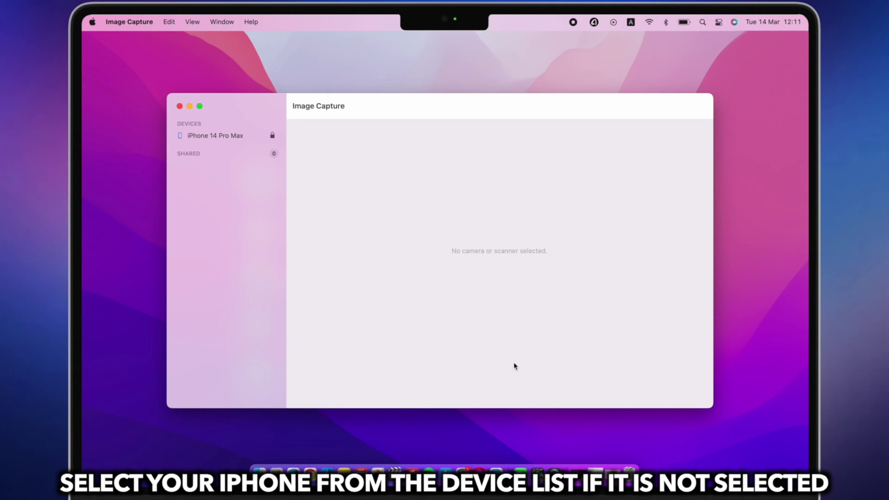
- Download a drag-selected group of iPhone photos from Image Capture to Samsung_T5
{"action": "left_click", "coordinate": [215, 136]}
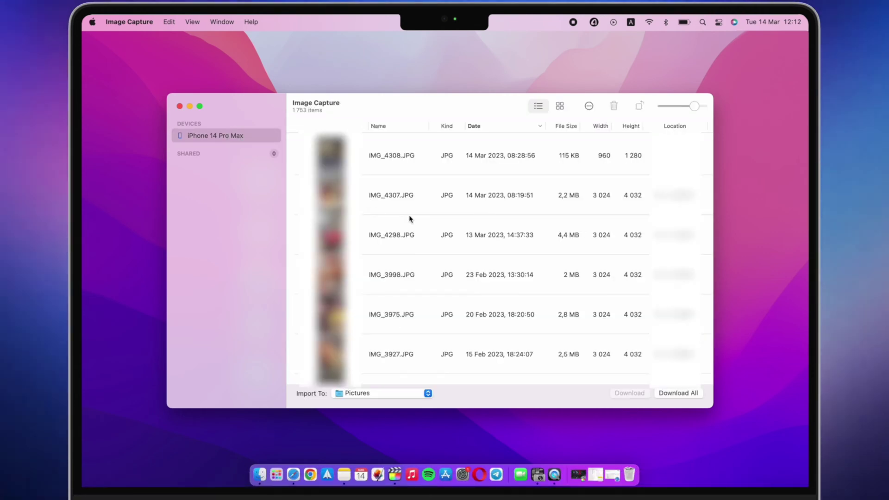
{"action": "scroll", "coordinate": [410, 219], "scroll_direction": "down", "scroll_amount": 3}
{"action": "scroll", "coordinate": [410, 219], "scroll_direction": "down", "scroll_amount": 5}
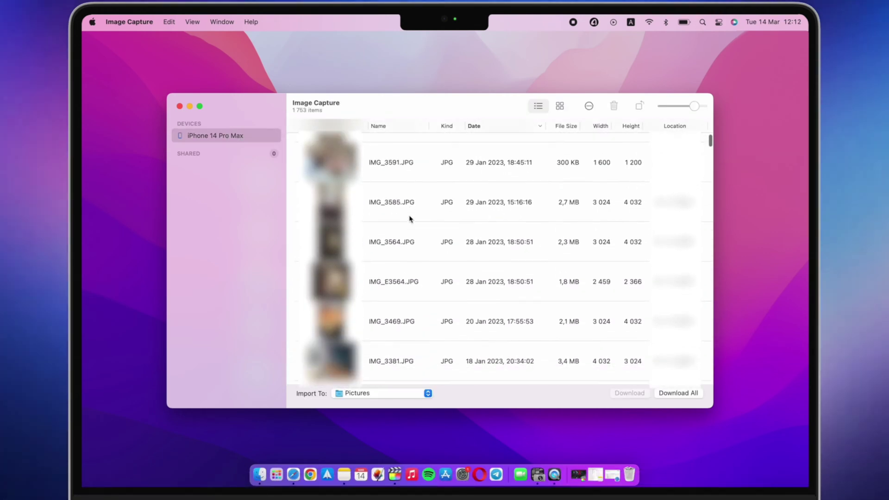
{"action": "scroll", "coordinate": [407, 229], "scroll_direction": "down", "scroll_amount": 5}
{"action": "left_click", "coordinate": [361, 393]}
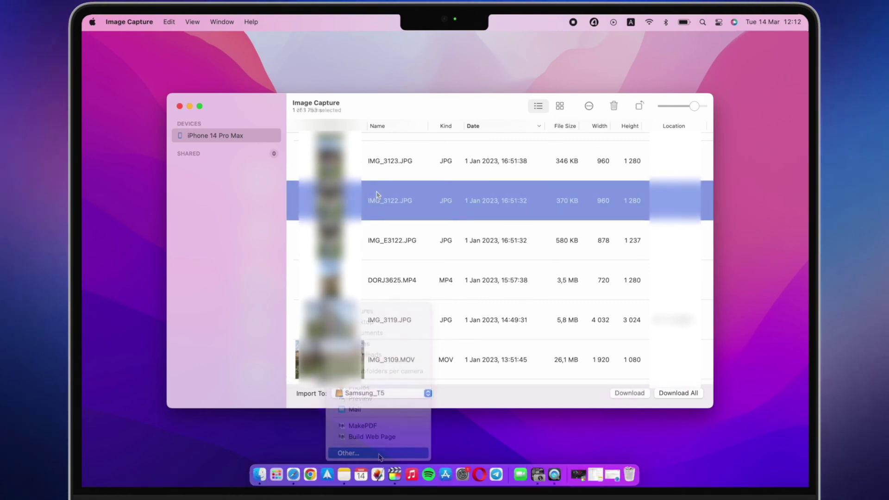
{"action": "left_click_drag", "start_coordinate": [391, 297], "coordinate": [486, 379]}
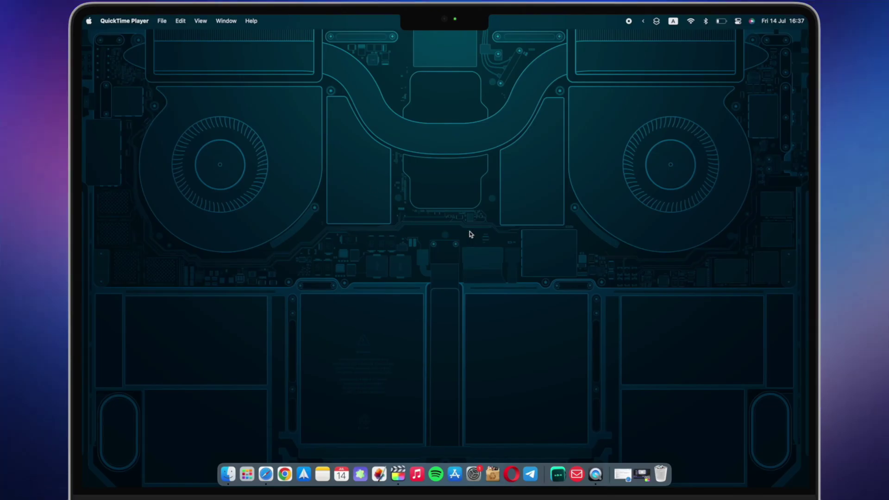
- Go to the Apple ID account page in System Settings via the Apple menu
{"action": "left_click", "coordinate": [89, 22]}
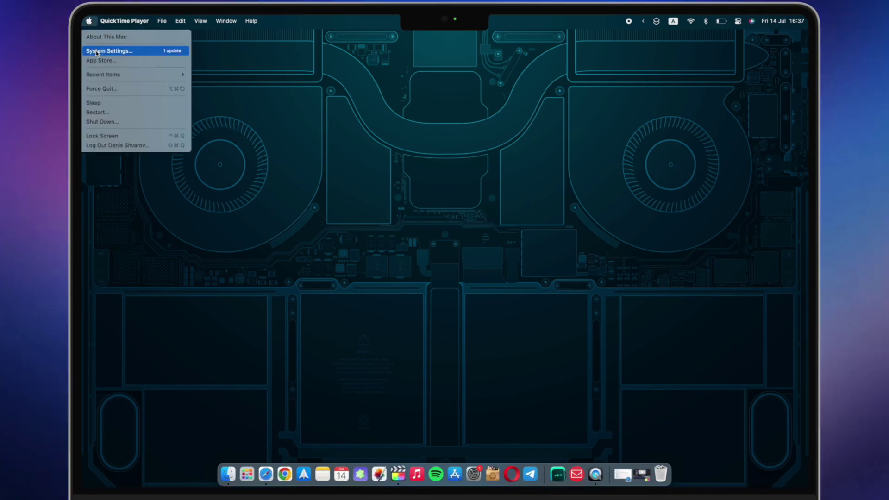
{"action": "left_click", "coordinate": [107, 51]}
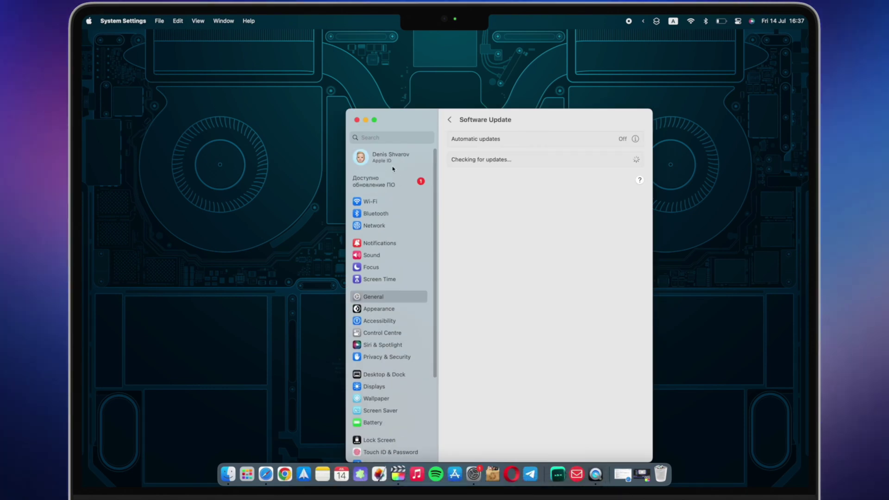
{"action": "left_click", "coordinate": [391, 157]}
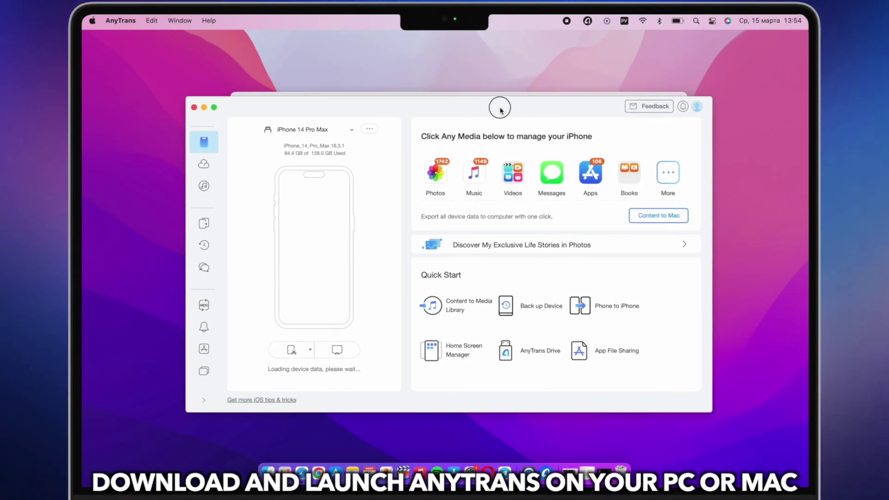
- Export the 2023/03/15 photo and three 2023/03/14 photos from AnyTrans to the Mac
{"action": "left_click_drag", "start_coordinate": [498, 103], "coordinate": [488, 96]}
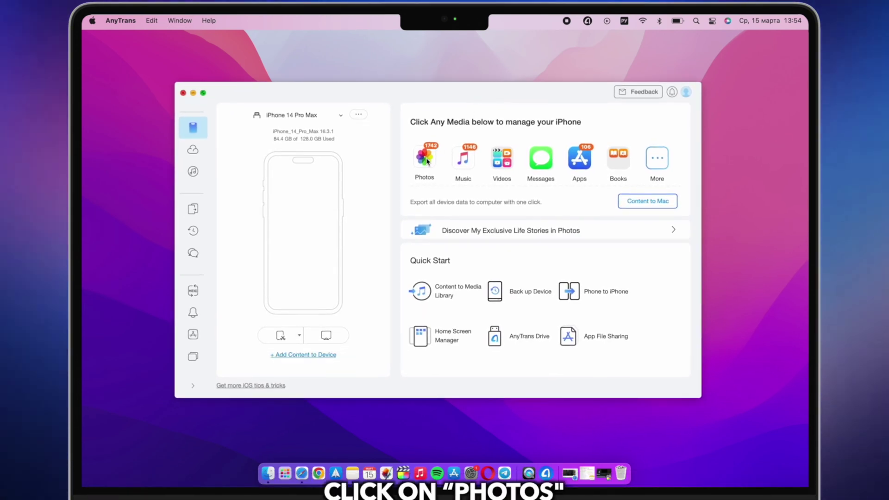
{"action": "left_click", "coordinate": [424, 158]}
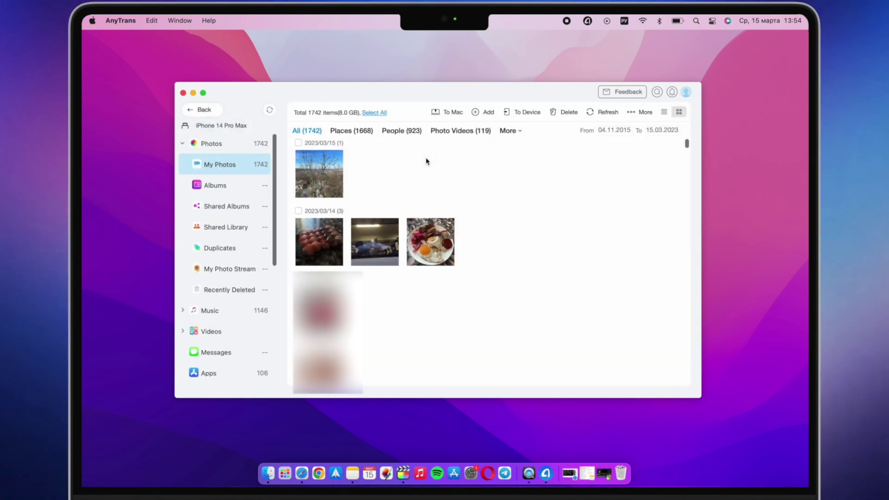
{"action": "left_click", "coordinate": [298, 144]}
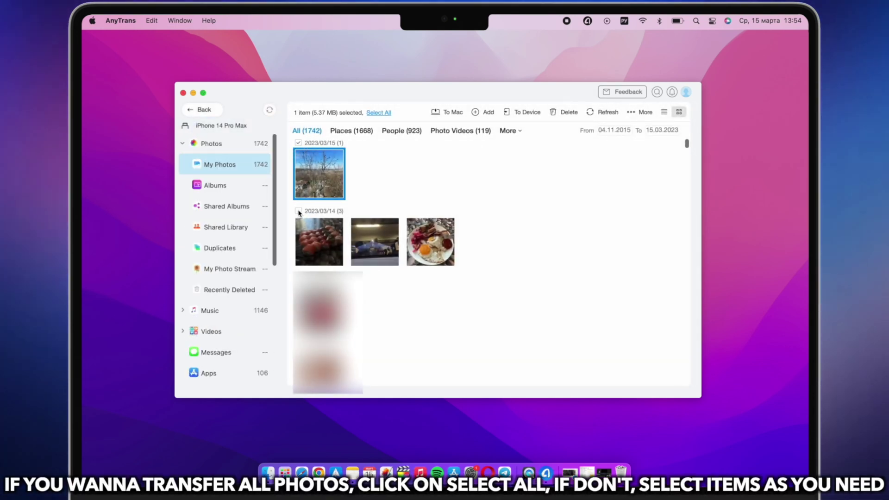
{"action": "left_click", "coordinate": [298, 211]}
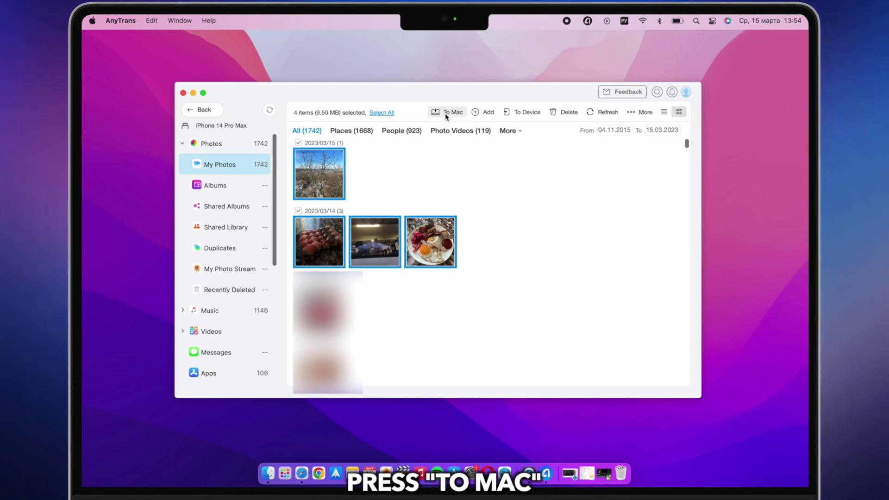
{"action": "left_click", "coordinate": [446, 113]}
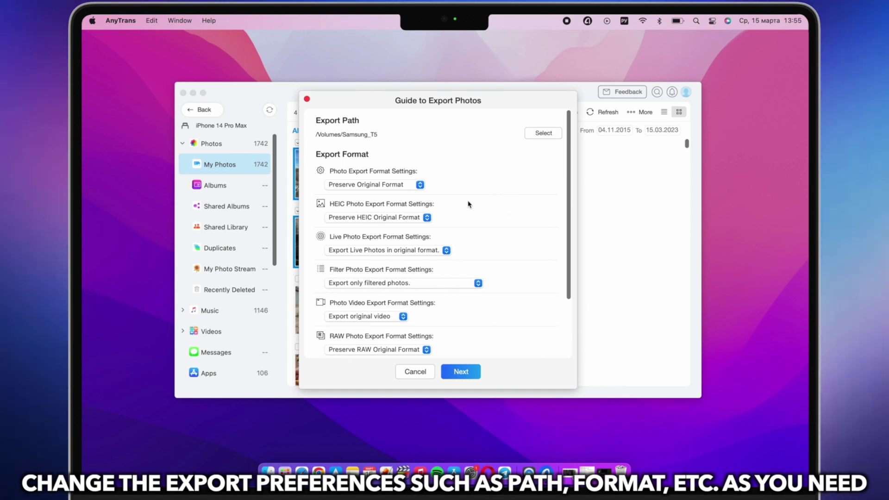
{"action": "left_click", "coordinate": [461, 371]}
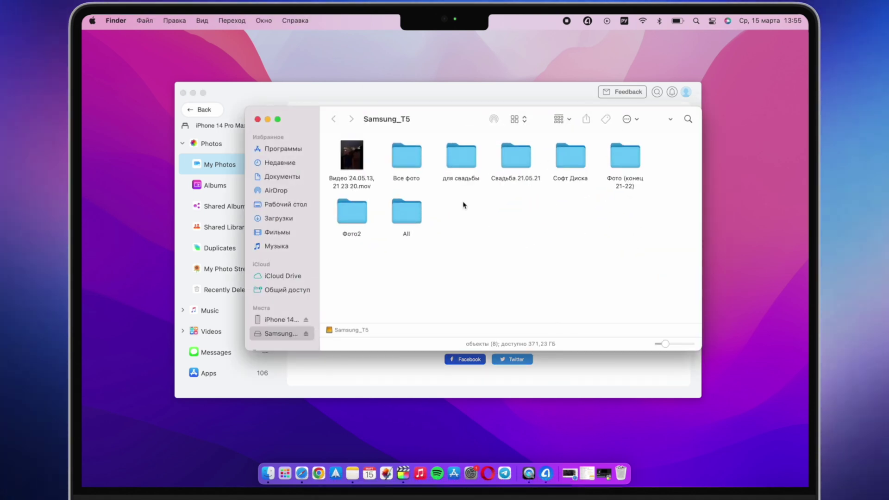
- Open the All folder on Samsung_T5 to see the four exported JPGs
{"action": "double_click", "coordinate": [406, 212]}
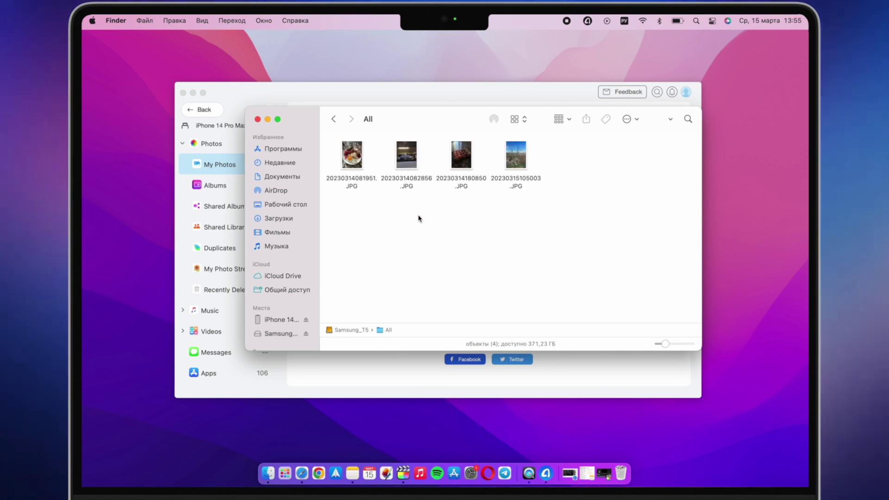